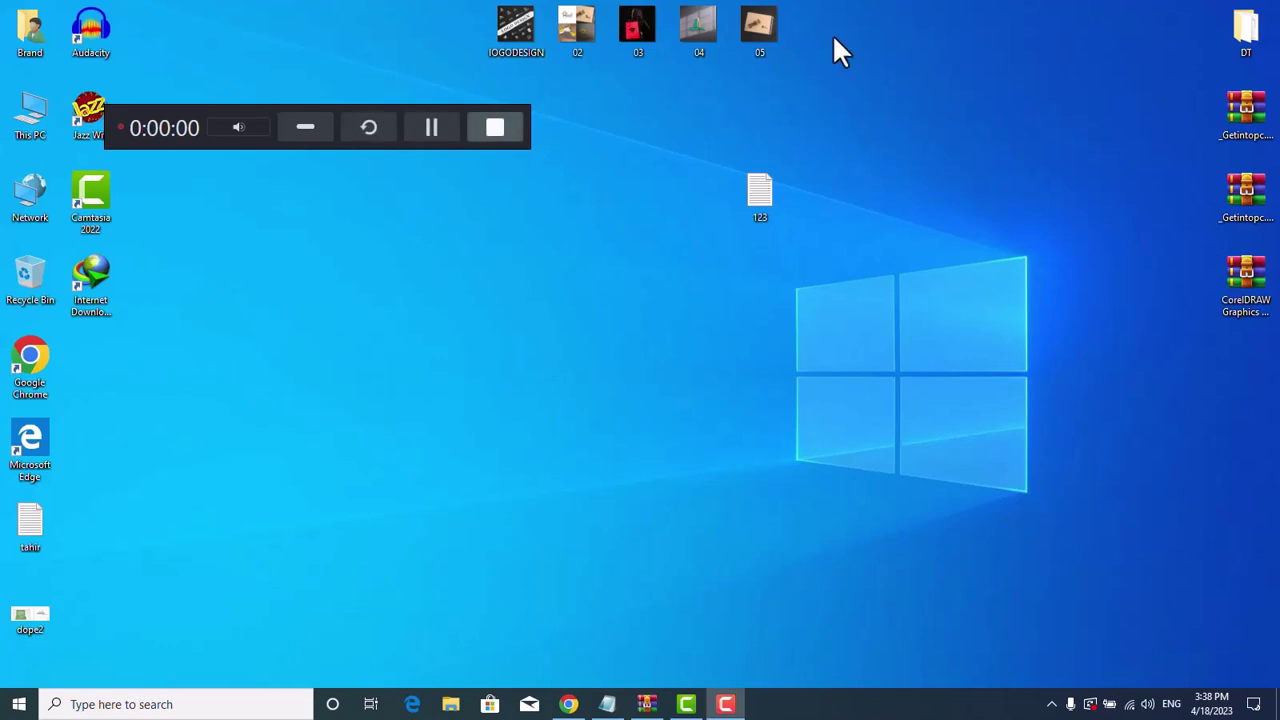
Step: Select the 123 text file on the desktop, then clear the selection and refresh the desktop
right_click(342, 194)
left_click(311, 126)
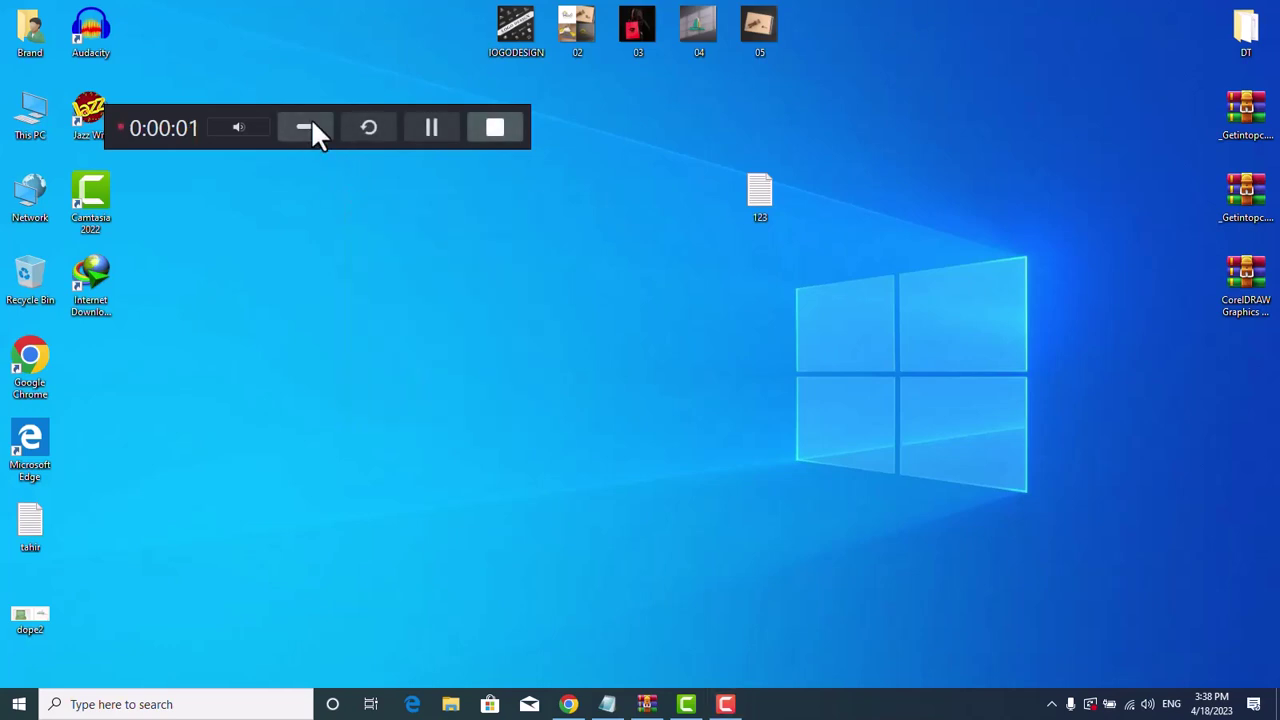
left_click_drag(272, 110, 786, 420)
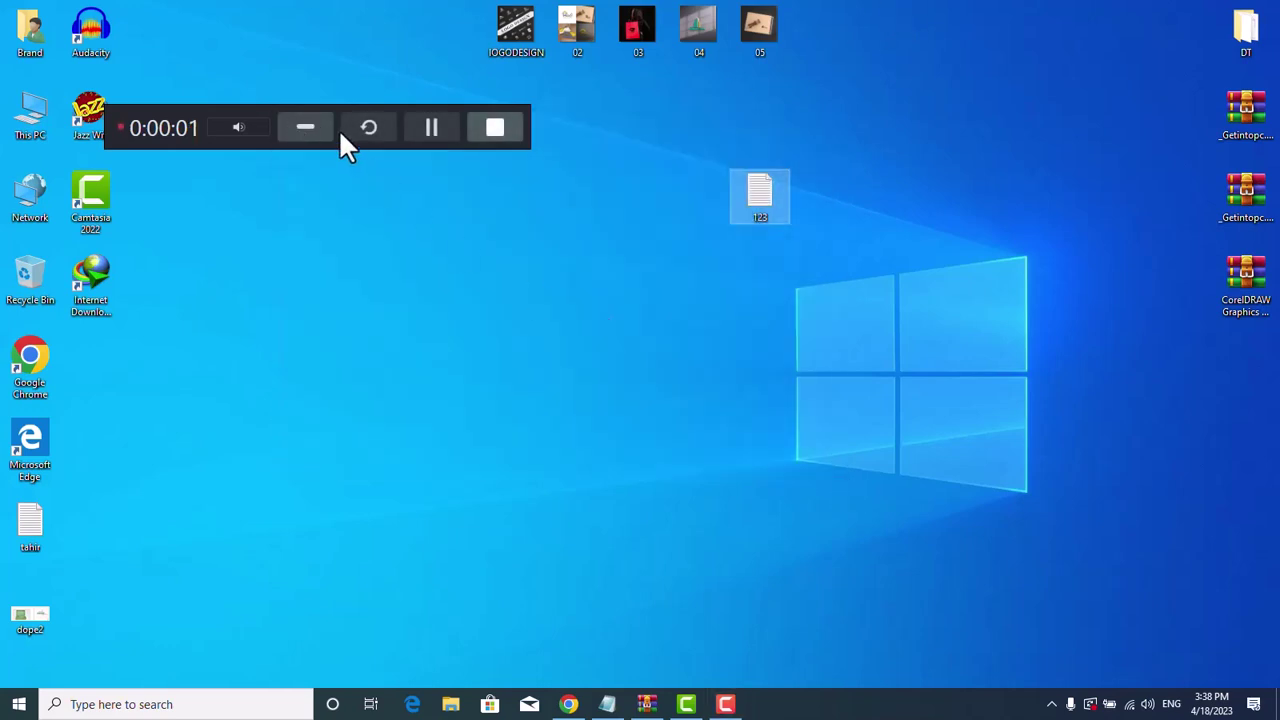
right_click(472, 168)
left_click(501, 219)
right_click(503, 223)
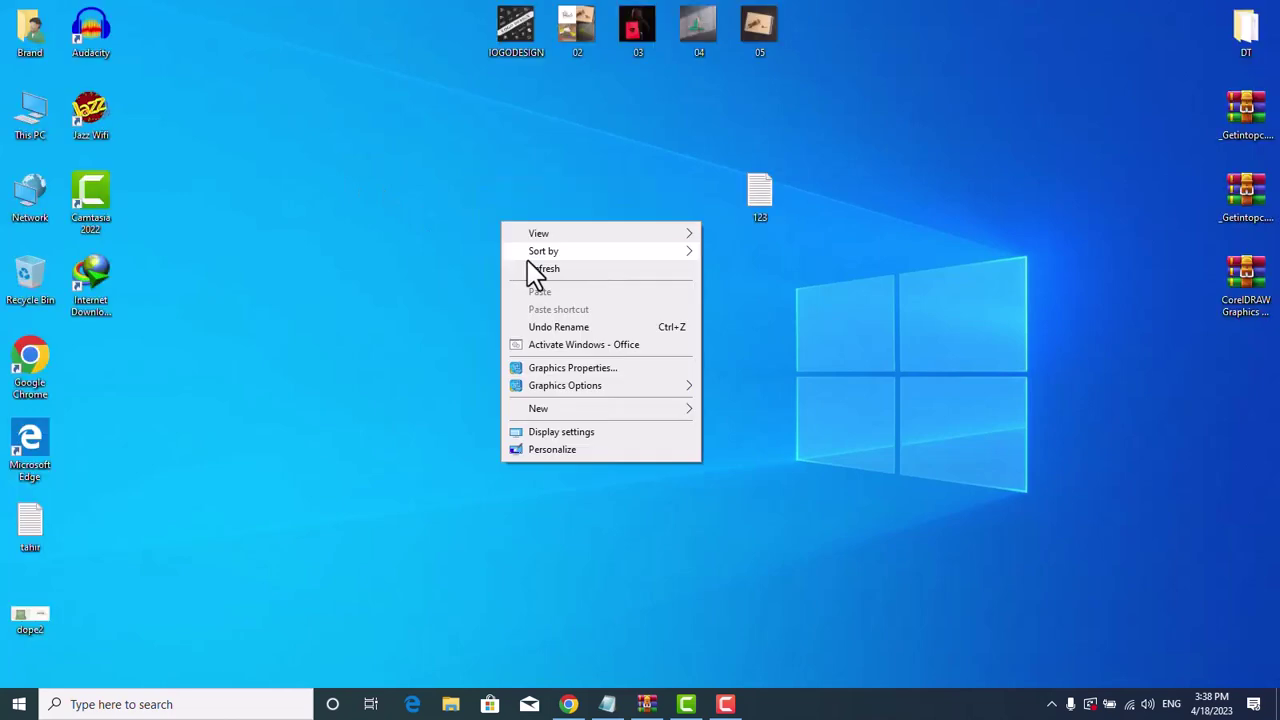
left_click(528, 268)
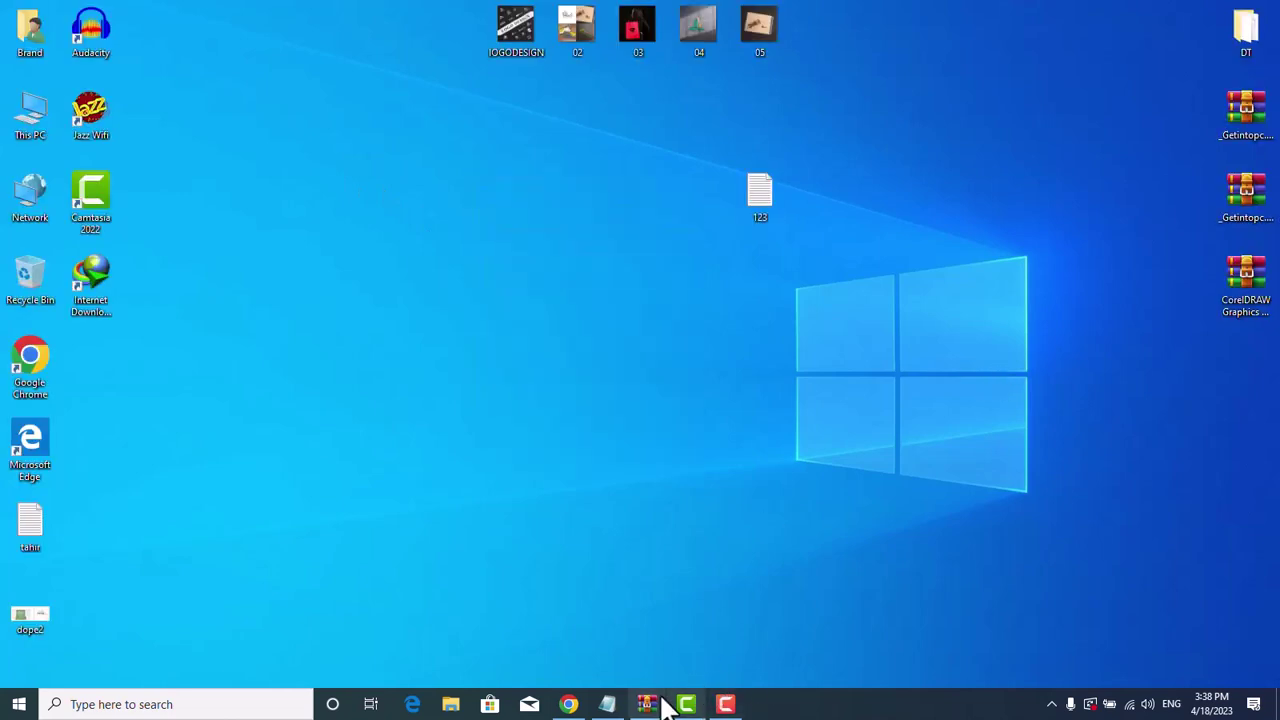
Step: Bring the 123 notes window back up and maximize it to full screen
left_click(609, 704)
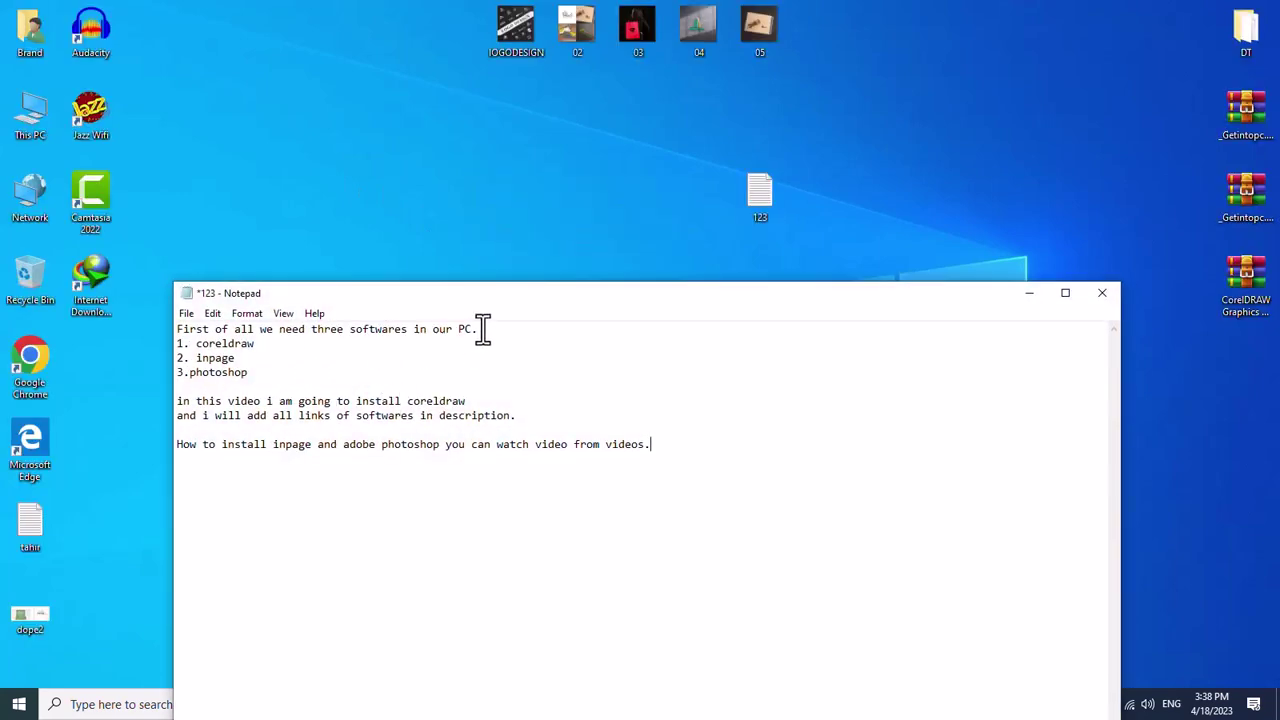
left_click_drag(480, 329, 165, 333)
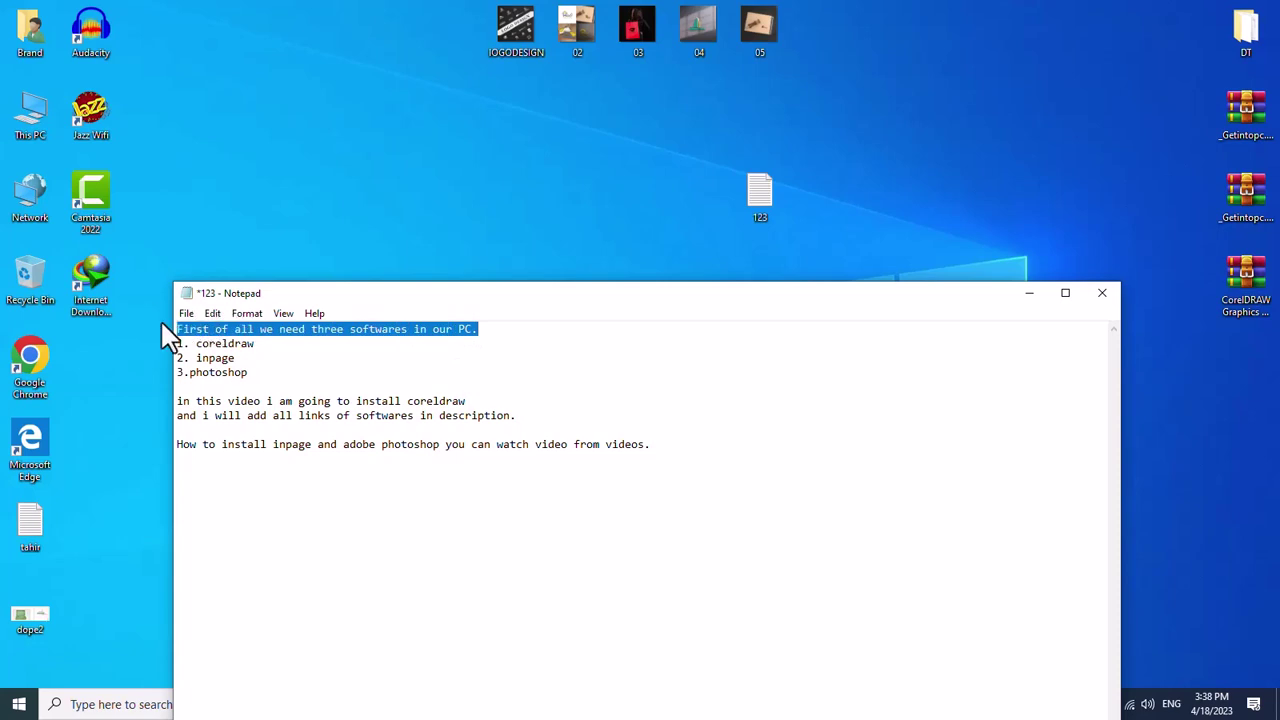
left_click(1063, 295)
left_click(73, 26)
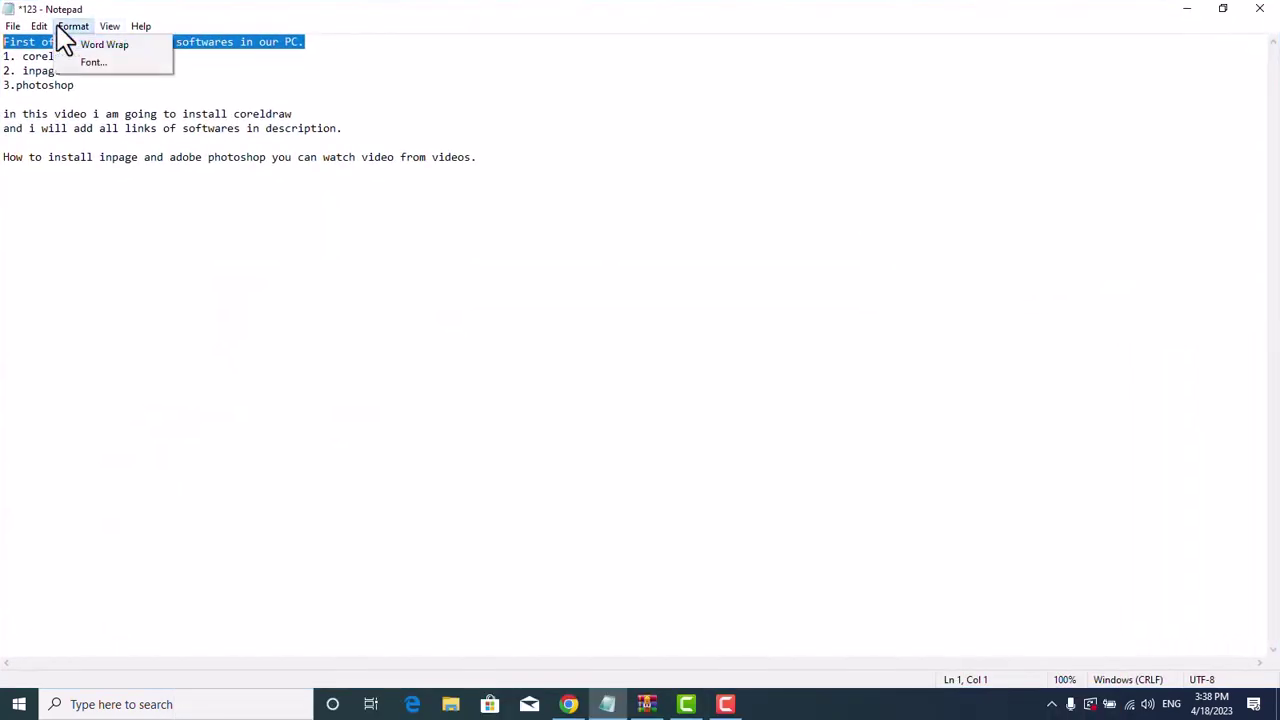
left_click(212, 190)
Step: Set all the note's text to a much larger font size
key("ctrl+a")
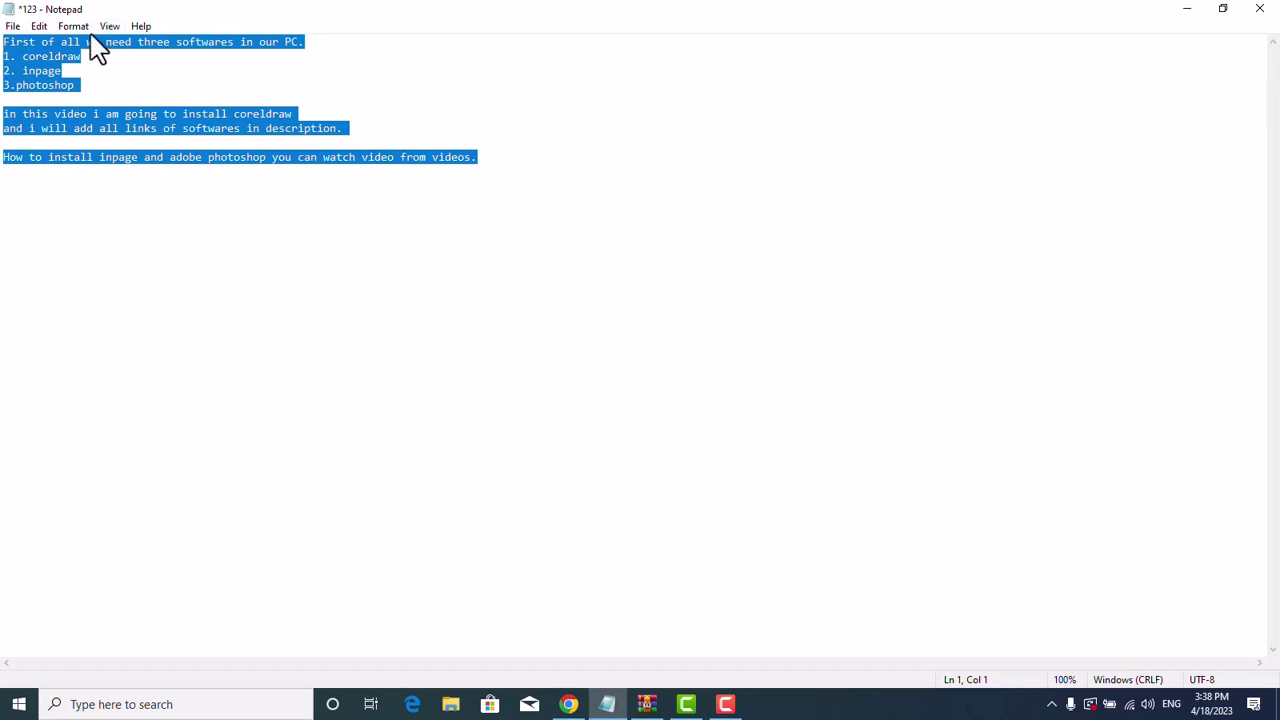
left_click(73, 26)
left_click(88, 62)
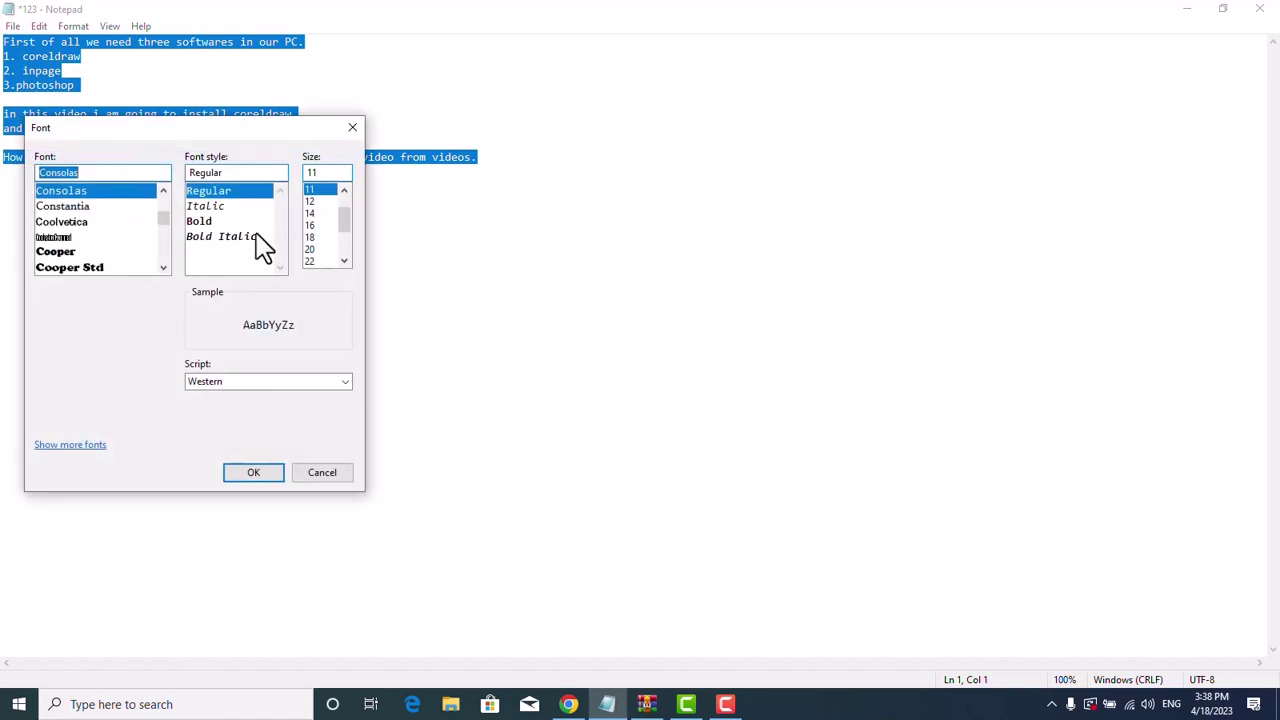
left_click(316, 262)
left_click(343, 261)
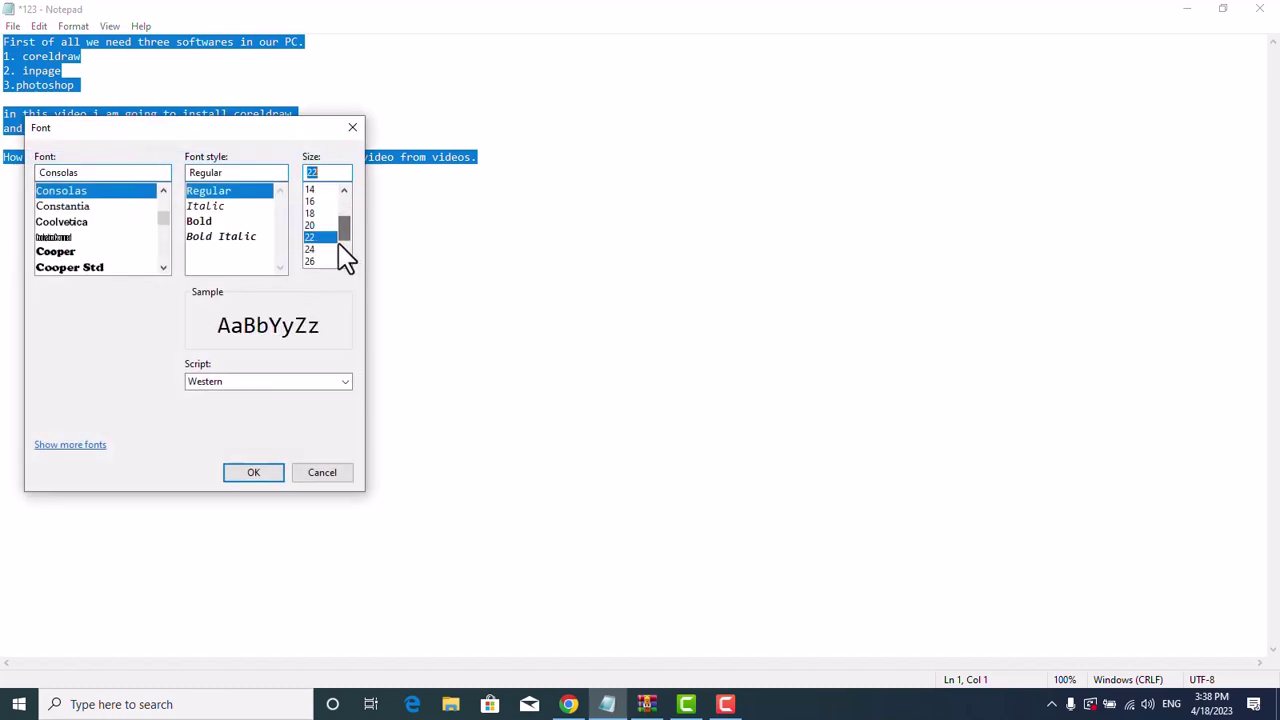
left_click(252, 476)
left_click(393, 415)
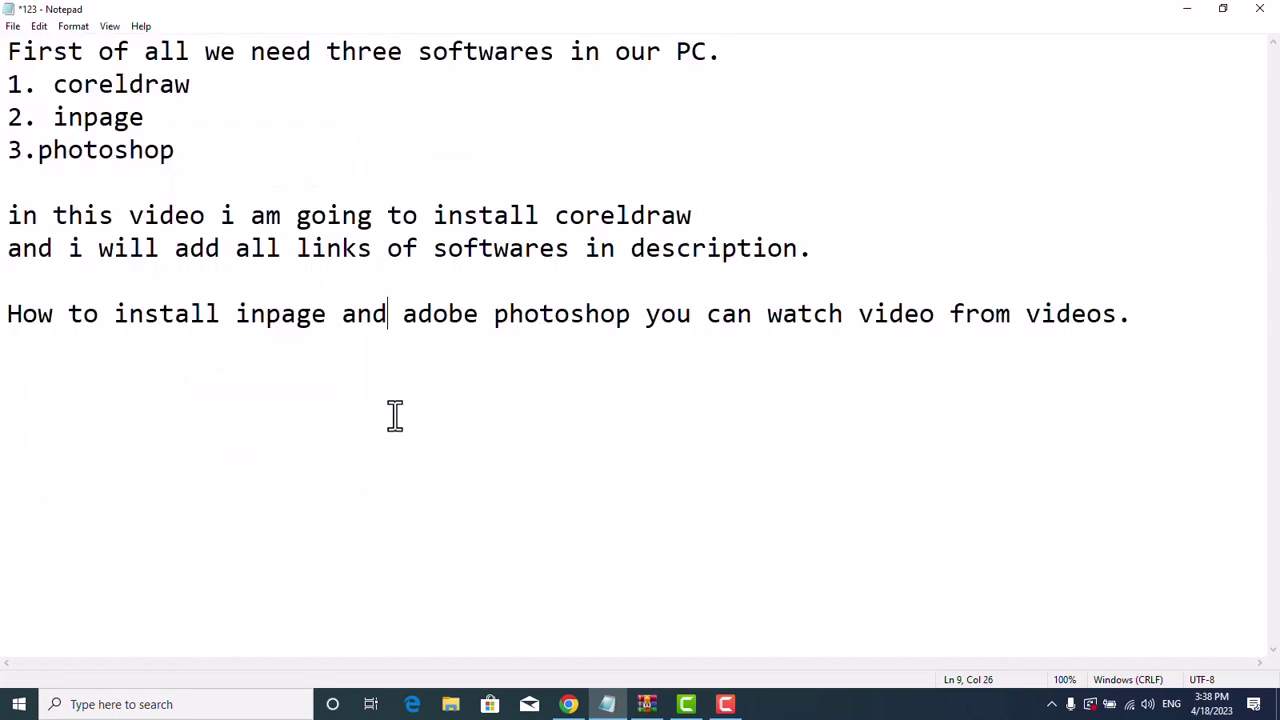
Step: Highlight the note's lines in turn: CorelDRAW, InPage, Photoshop, install, links, other videos
mouse_move(826, 60)
left_mouse_down()
mouse_move(36, 52)
mouse_move(8, 90)
left_mouse_up()
left_click_drag(195, 95, 5, 83)
left_click_drag(175, 127, 6, 120)
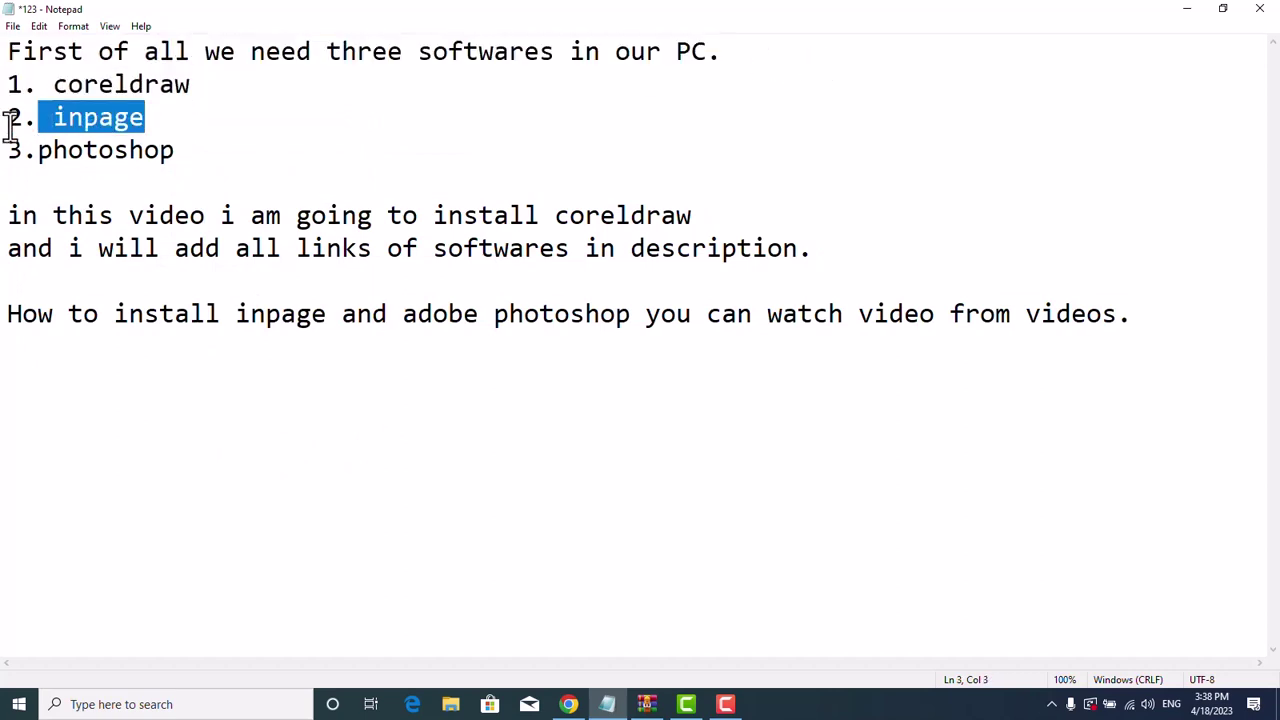
left_click_drag(181, 150, 8, 150)
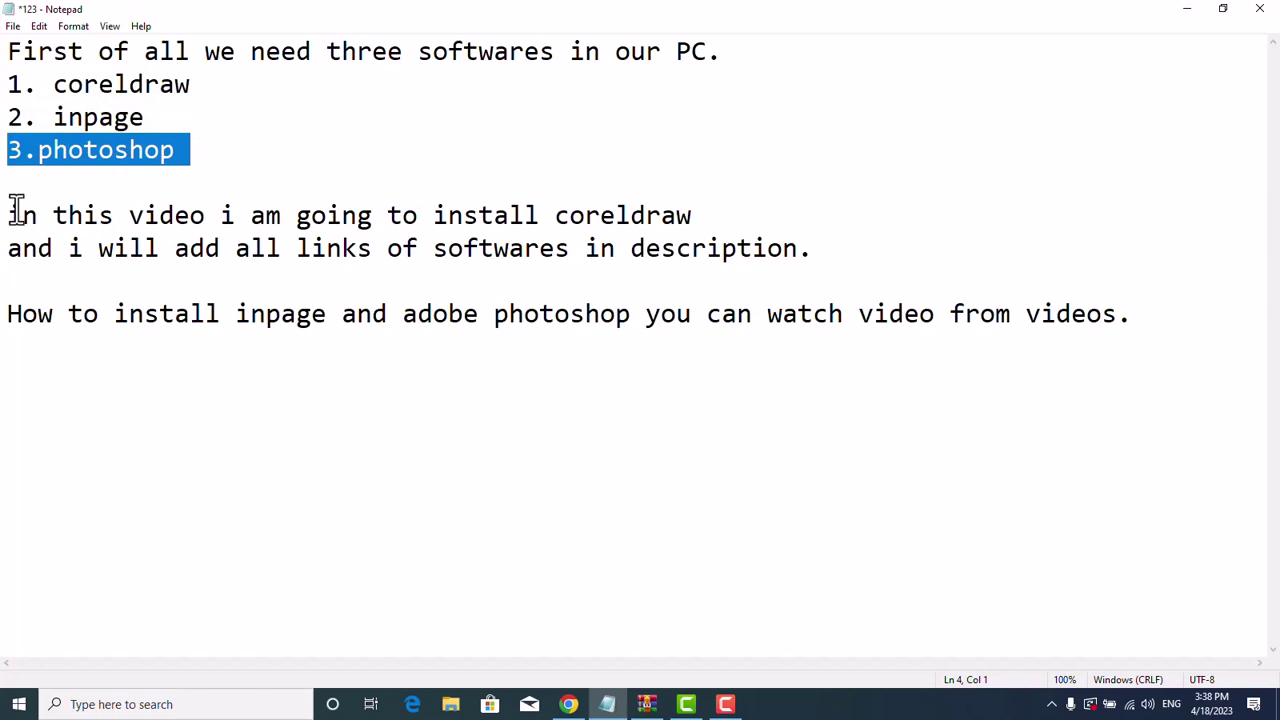
mouse_move(10, 214)
left_mouse_down()
mouse_move(449, 214)
mouse_move(743, 246)
mouse_move(732, 226)
left_mouse_up()
left_click_drag(6, 250, 534, 277)
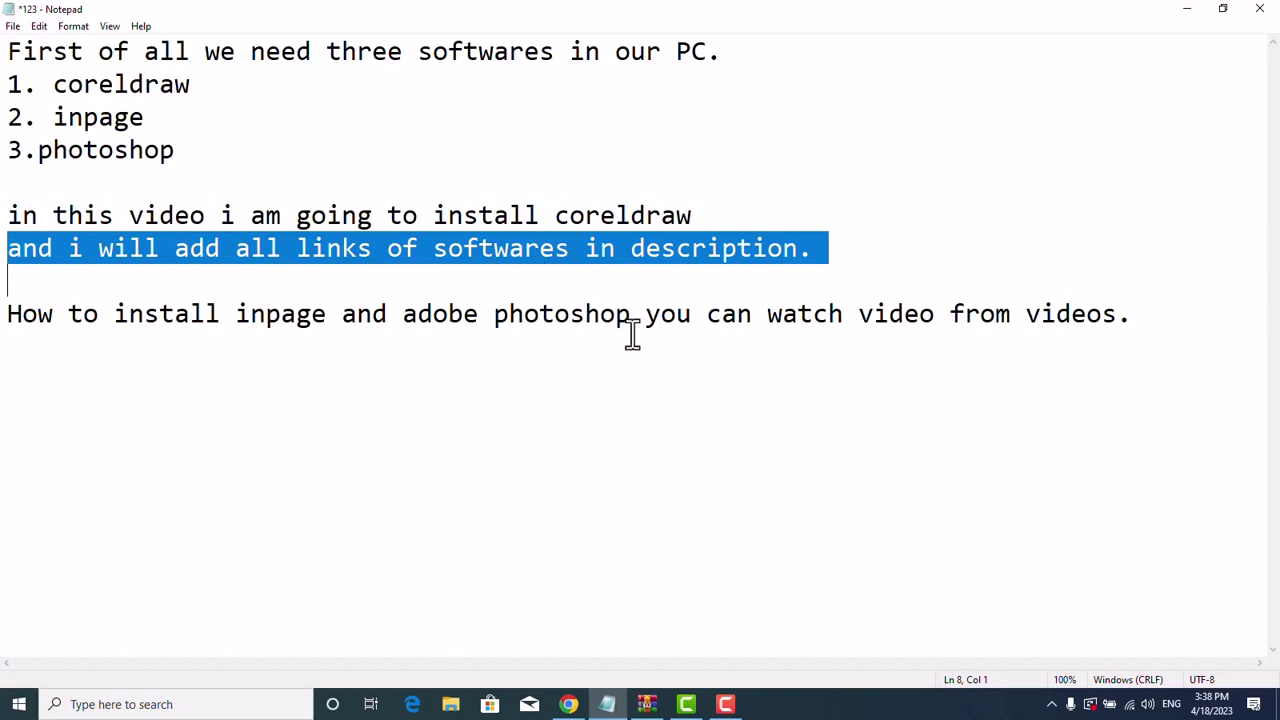
left_click(11, 316)
left_click_drag(11, 316, 1133, 316)
Step: Minimize the notes and open the CorelDRAW archive in WinRAR
left_click(1187, 10)
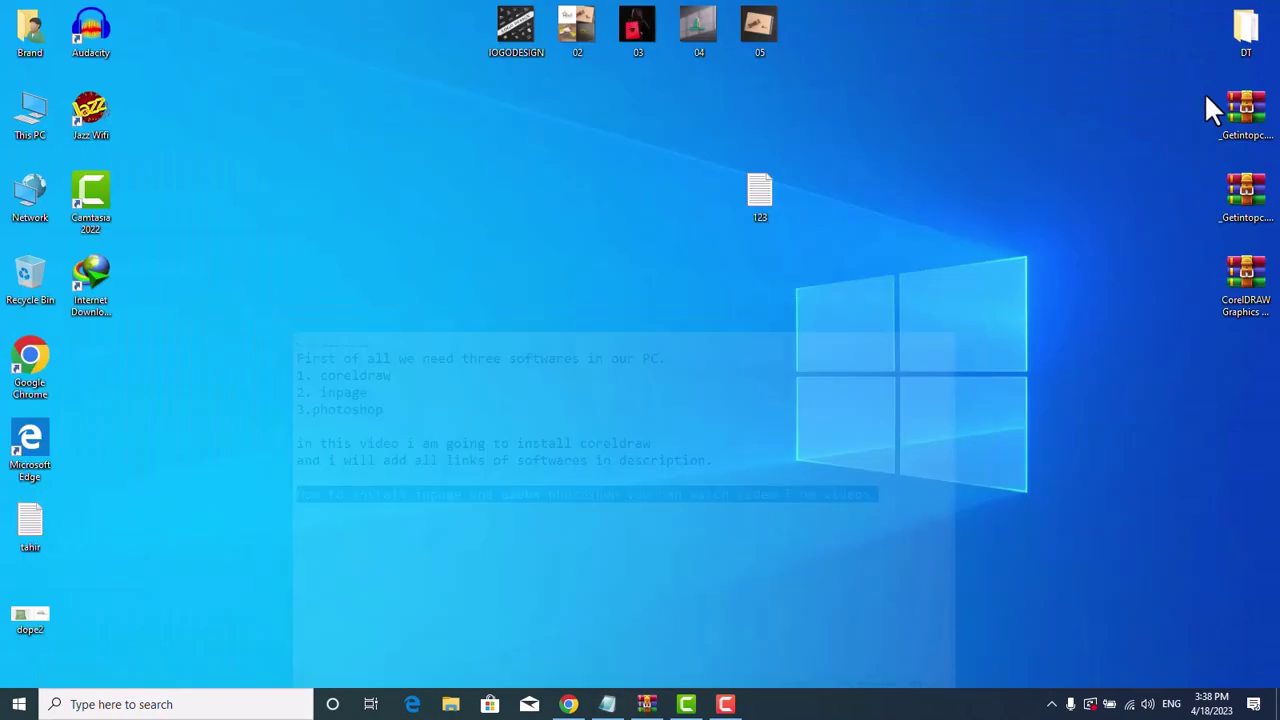
right_click(1250, 285)
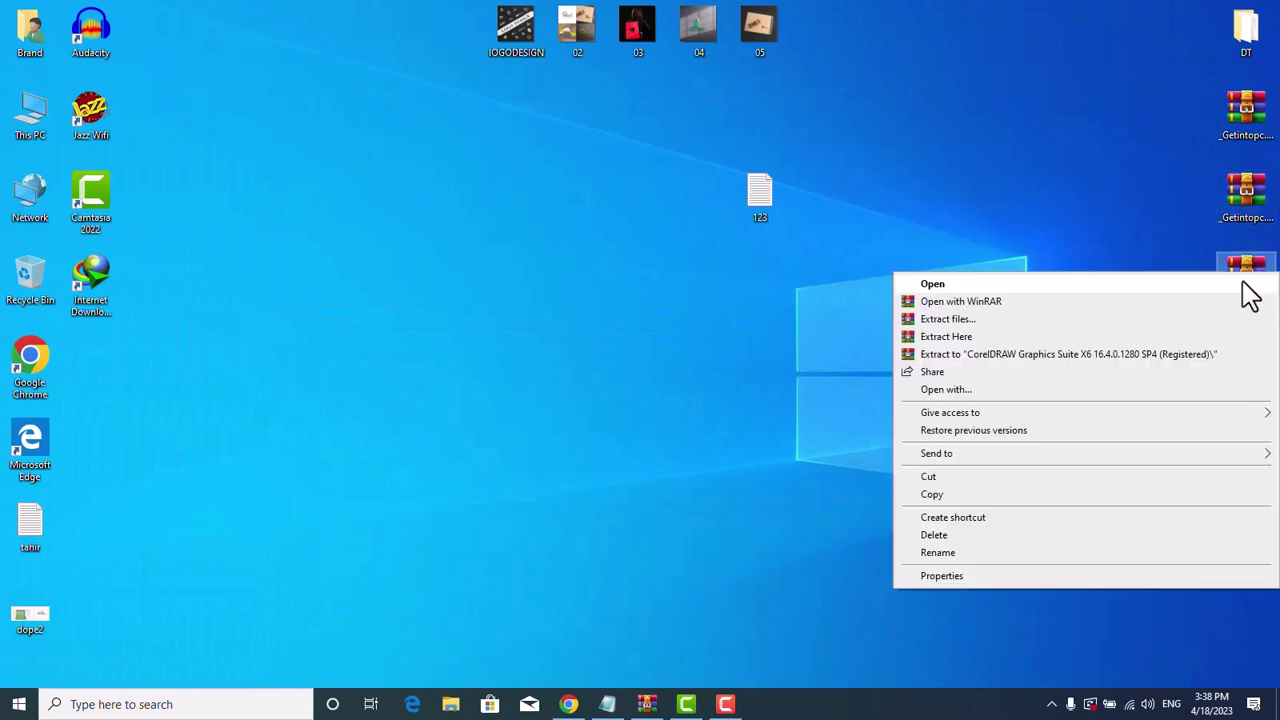
left_click(1248, 284)
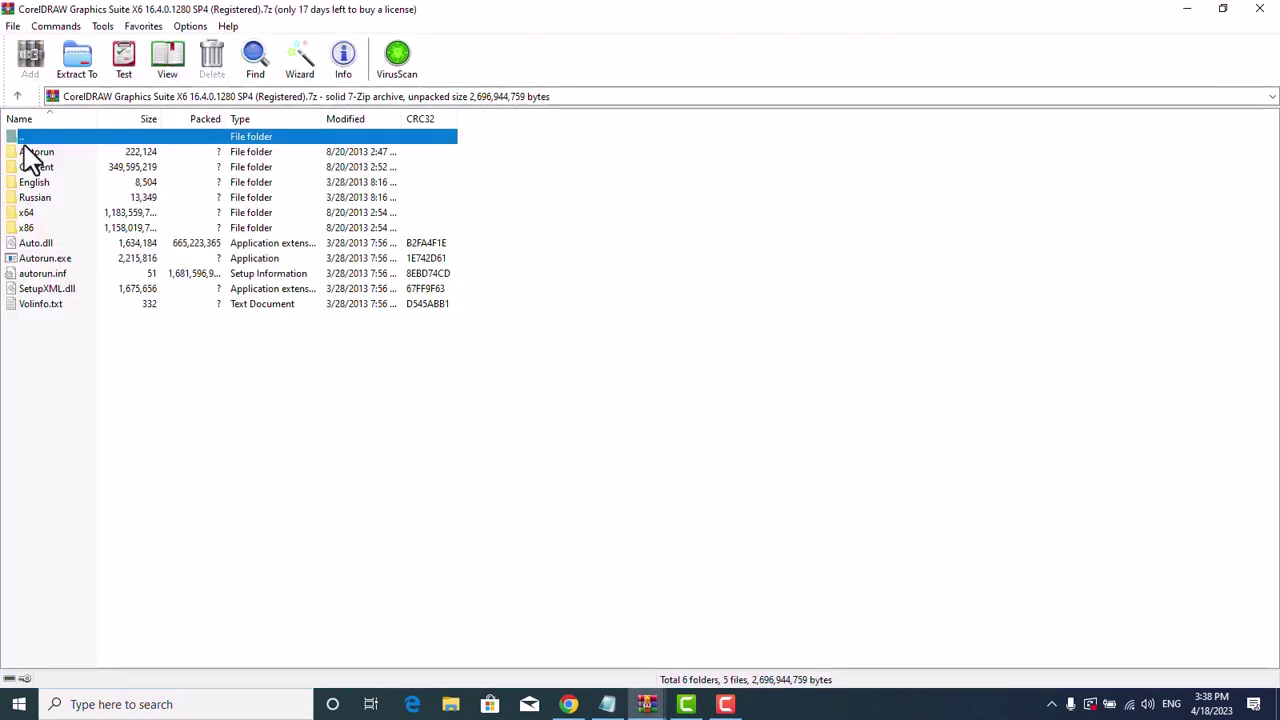
Step: Open the archive's x64 folder and run Setup.exe
right_click(38, 214)
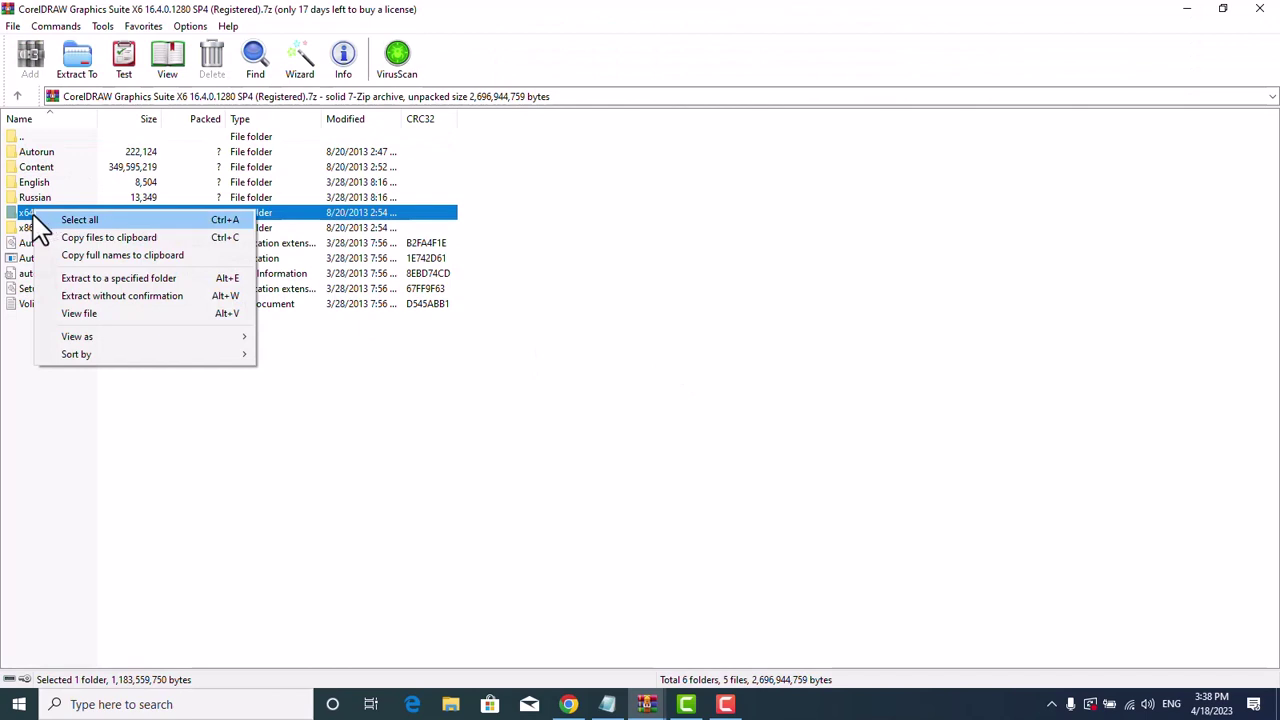
left_click(30, 215)
double_click(30, 215)
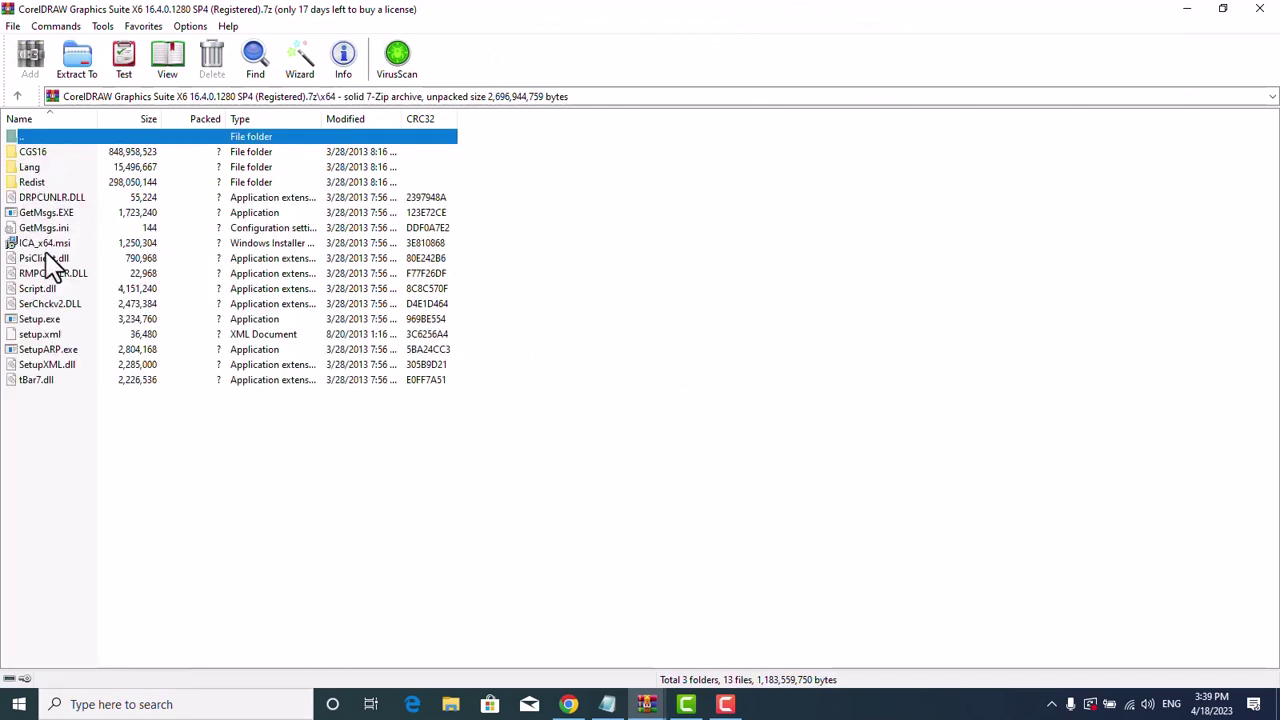
double_click(36, 320)
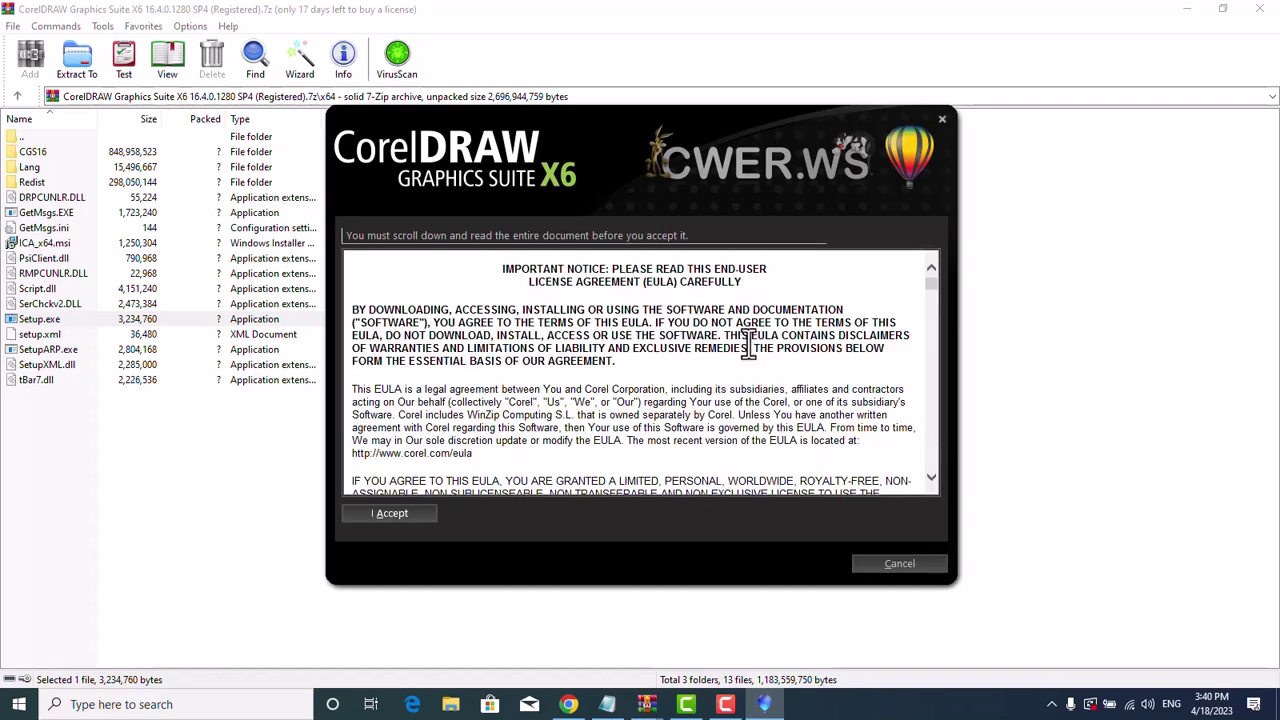
Step: Accept the licence agreement and choose a Custom installation
left_click(404, 510)
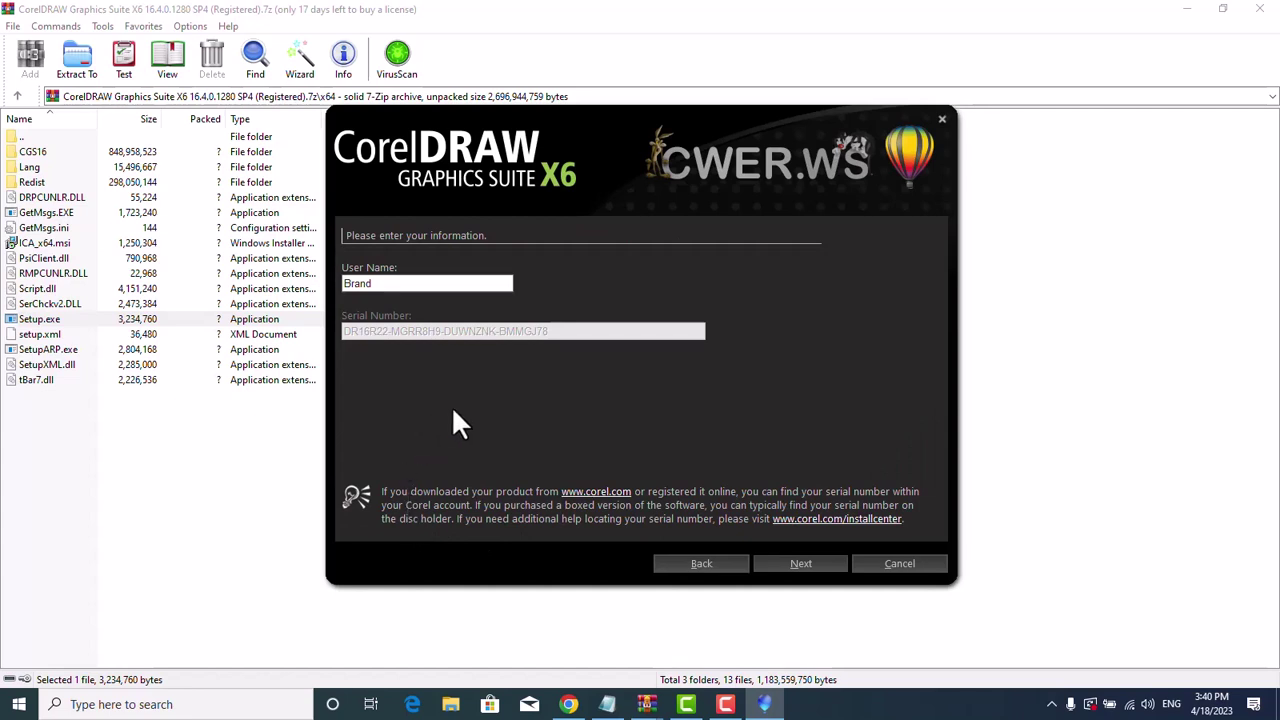
left_click(801, 565)
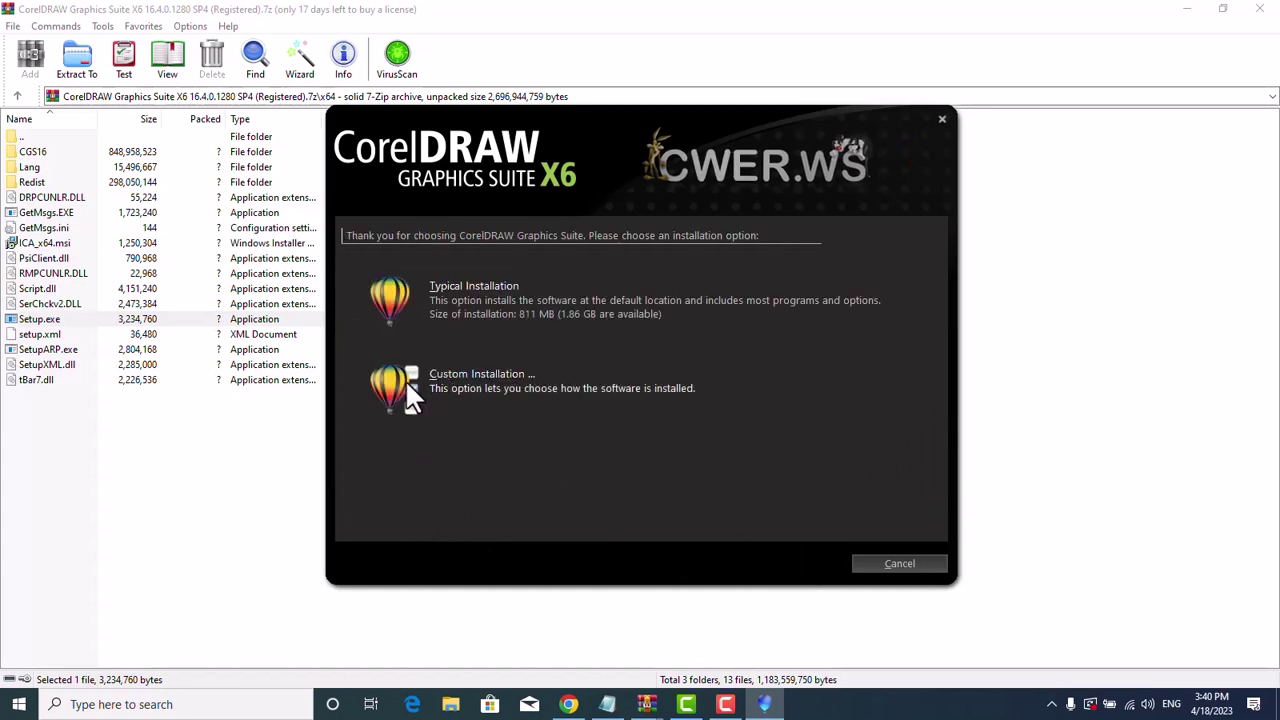
left_click(436, 368)
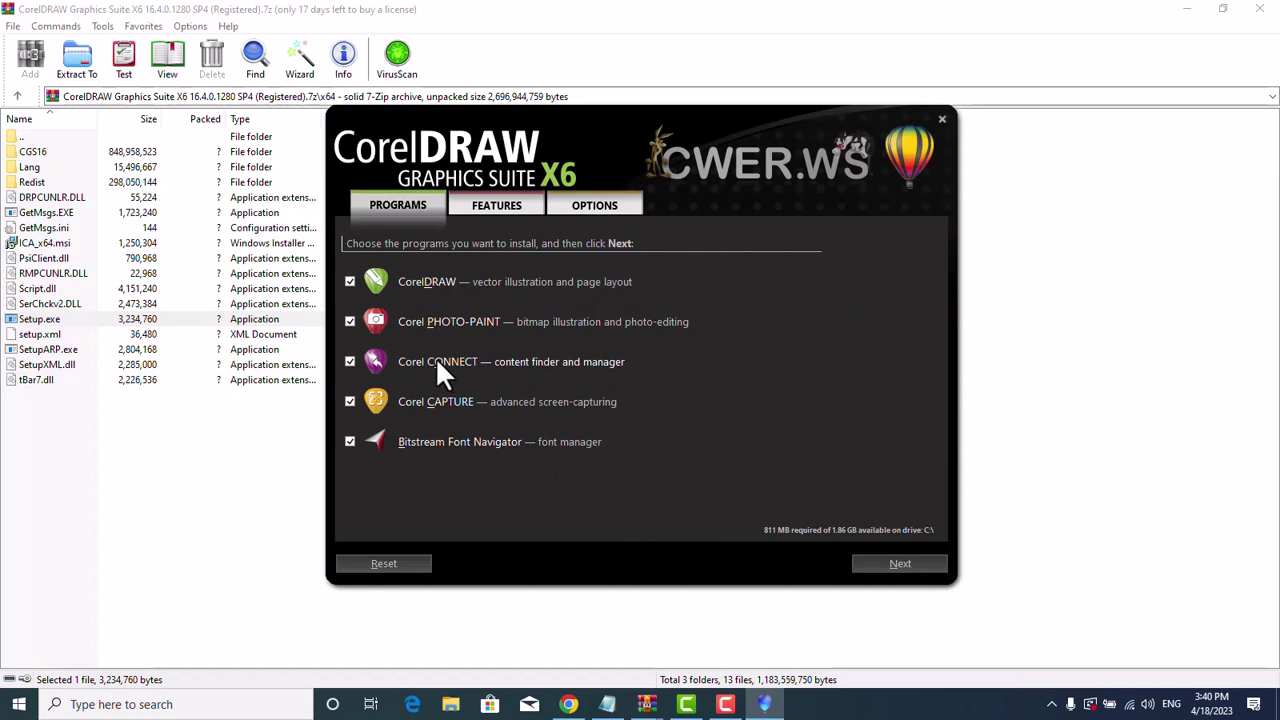
Step: Exclude PHOTO-PAINT, CONNECT, CAPTURE and Bitstream Font Navigator, keeping only CorelDRAW, and continue
left_click(349, 321)
left_click(350, 361)
left_click(350, 401)
left_click(350, 441)
left_click(900, 564)
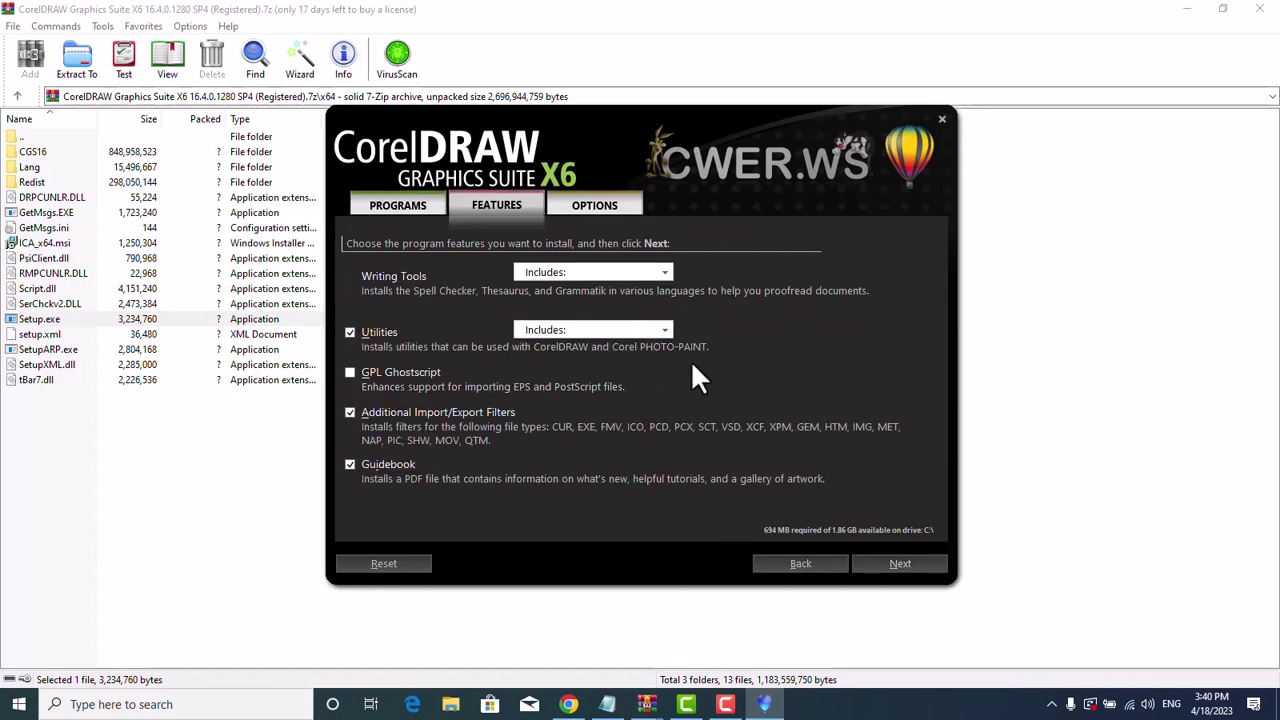
left_click(872, 562)
Step: Start installing CorelDRAW X6 and let the installation run to completion
left_click(931, 562)
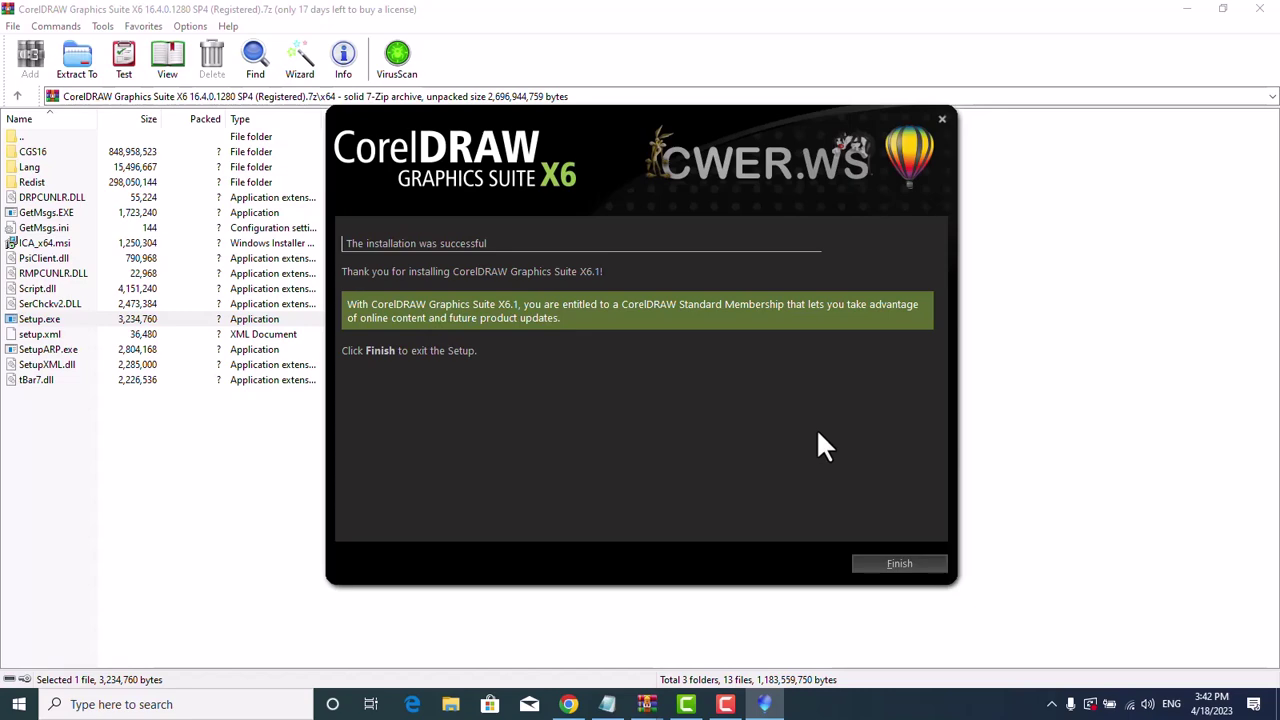
Step: Close the finished installer, minimize WinRAR and refresh the desktop
left_click(903, 563)
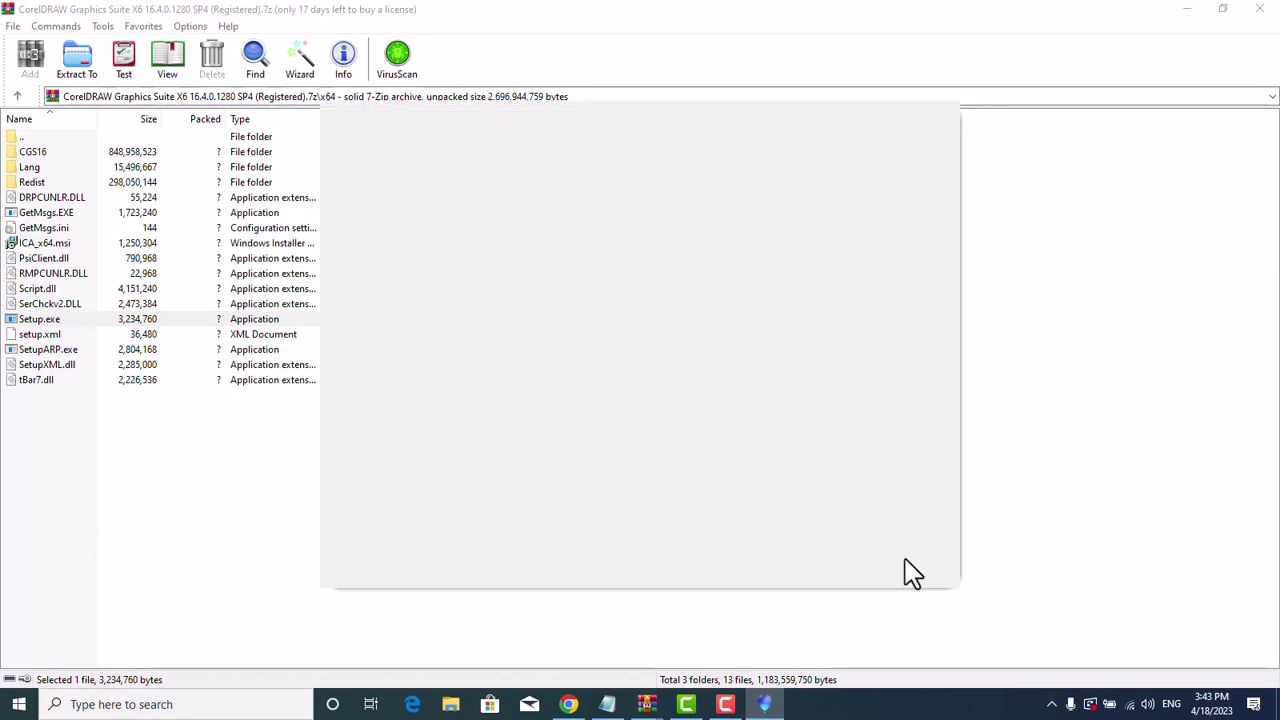
left_click(1200, 12)
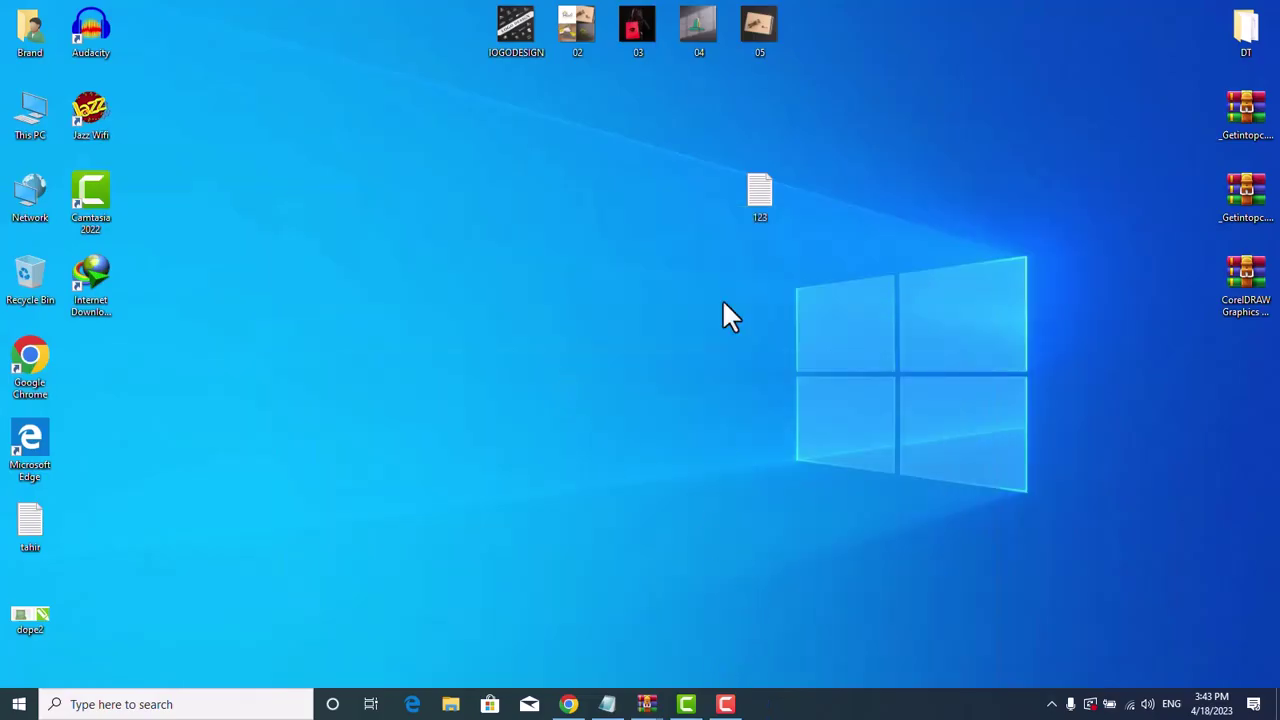
right_click(597, 360)
left_click(563, 388)
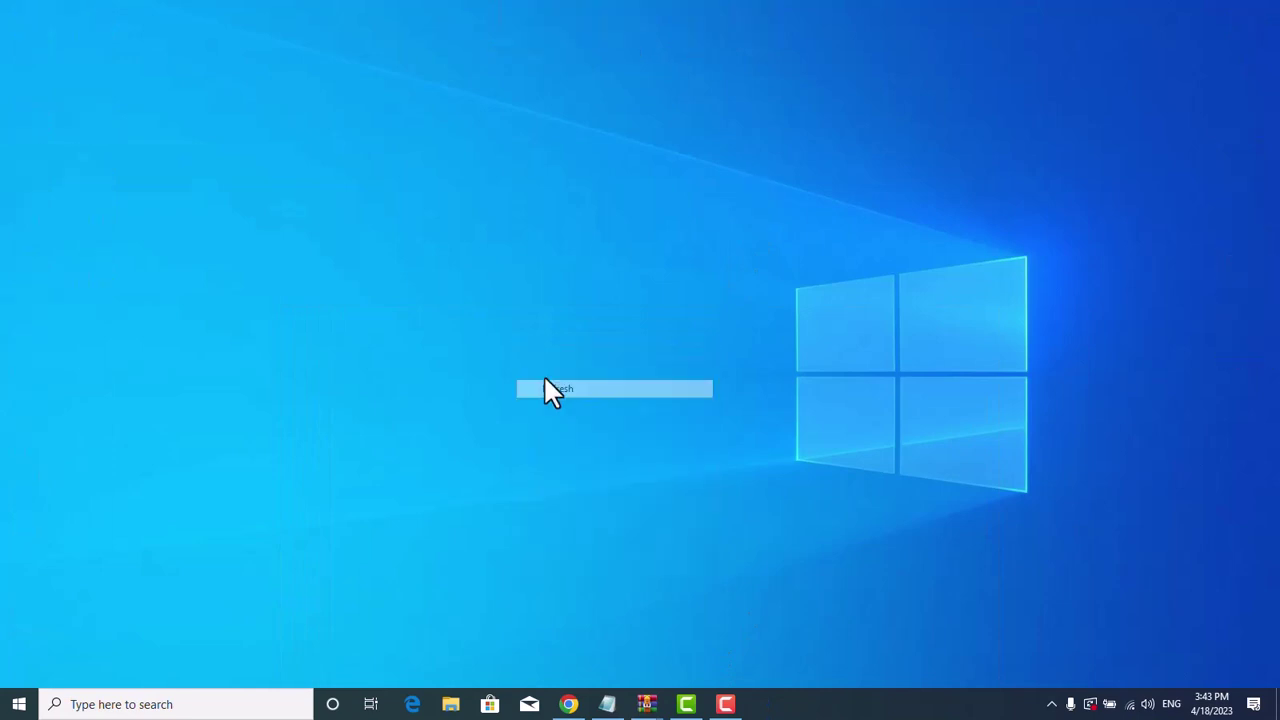
Step: Search Start for 'core' and launch CorelDRAW X6 (64-Bit)
key("super")
type("co")
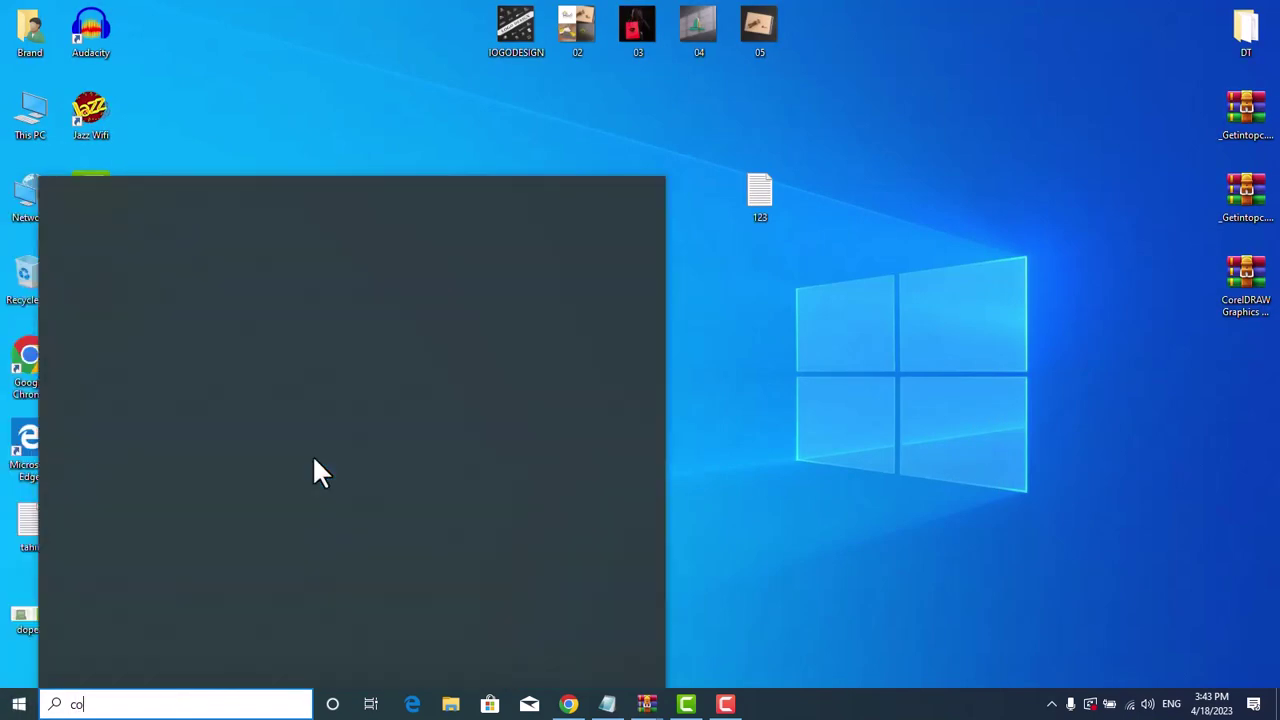
type("re")
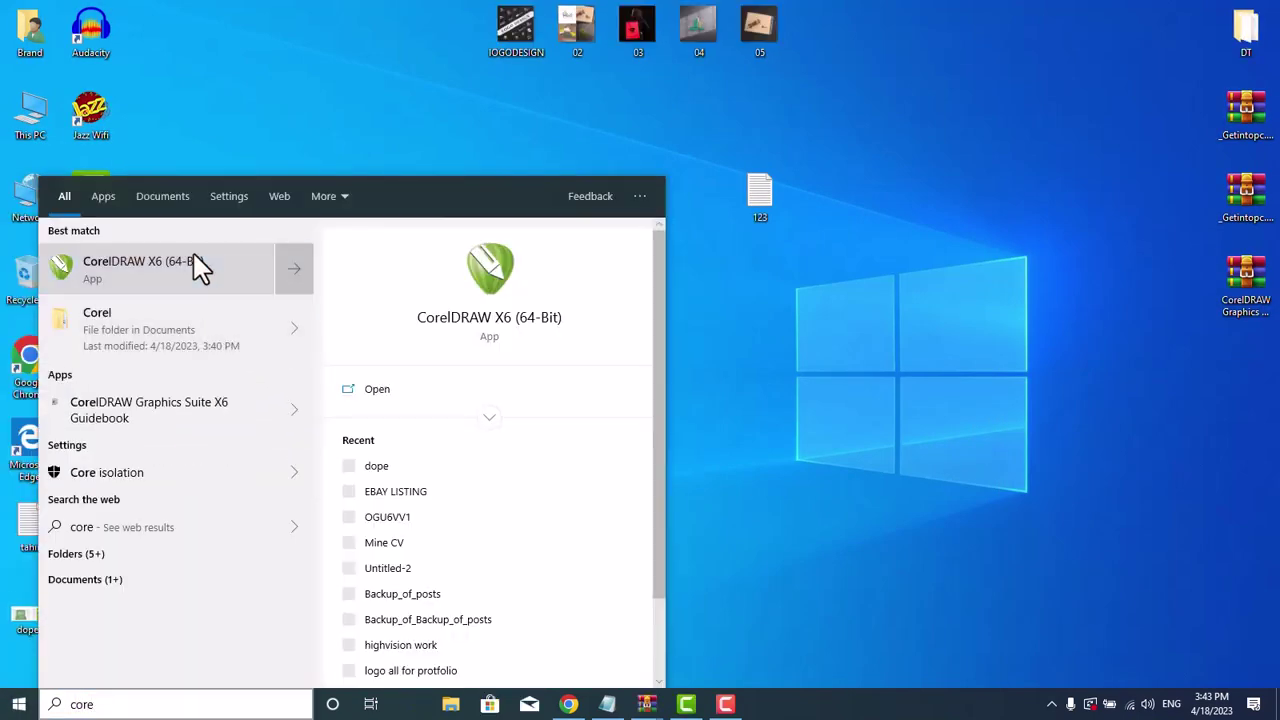
left_click(193, 255)
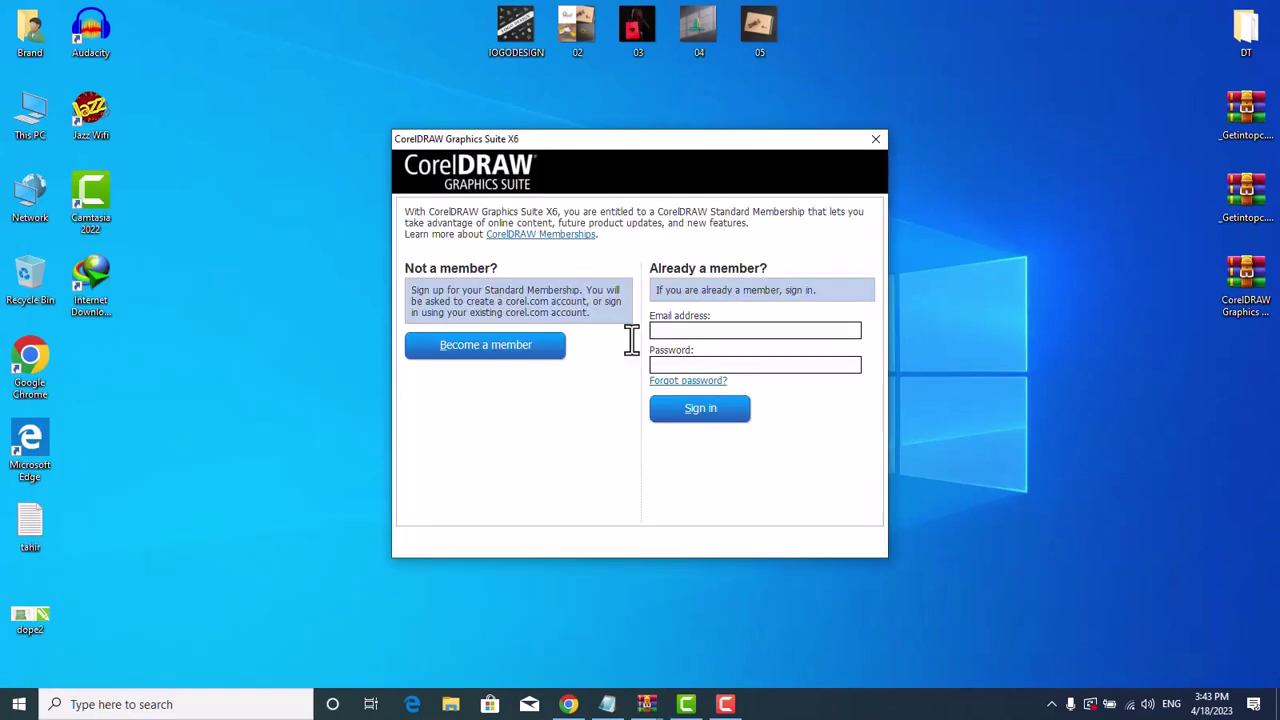
Step: Close the membership sign-up window and confirm cancelling it with Yes
left_click(872, 140)
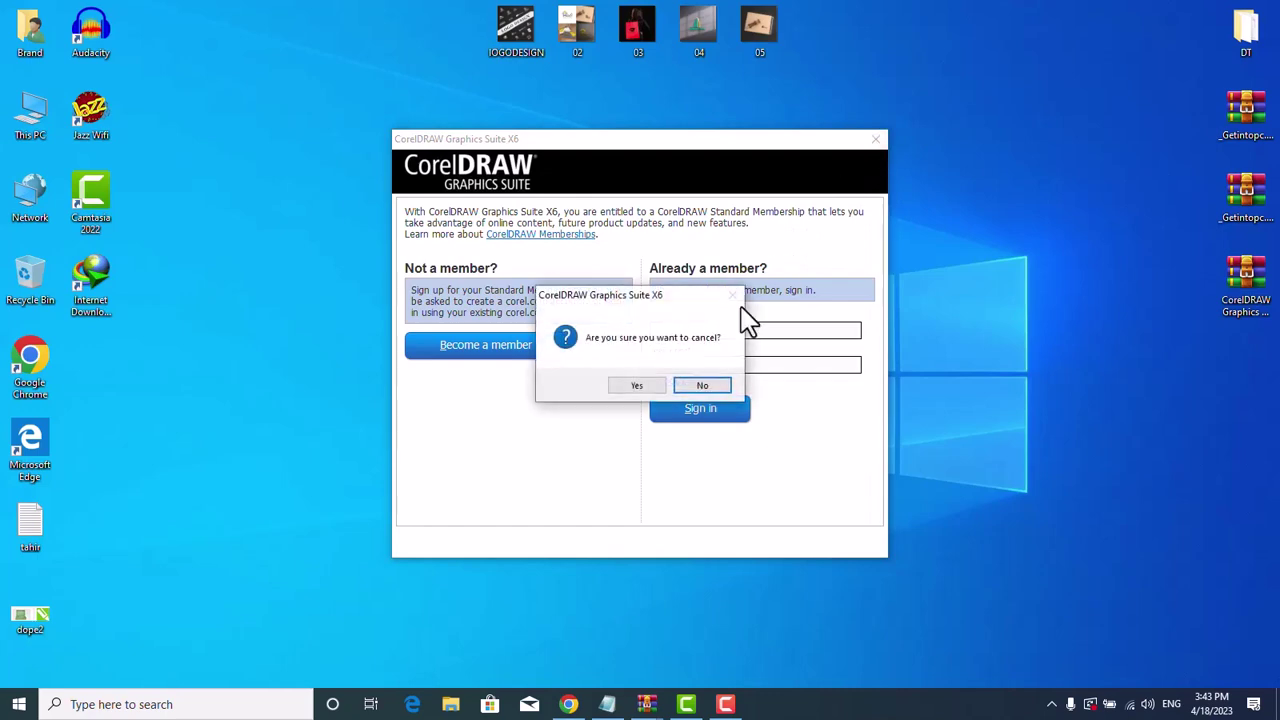
left_click(636, 384)
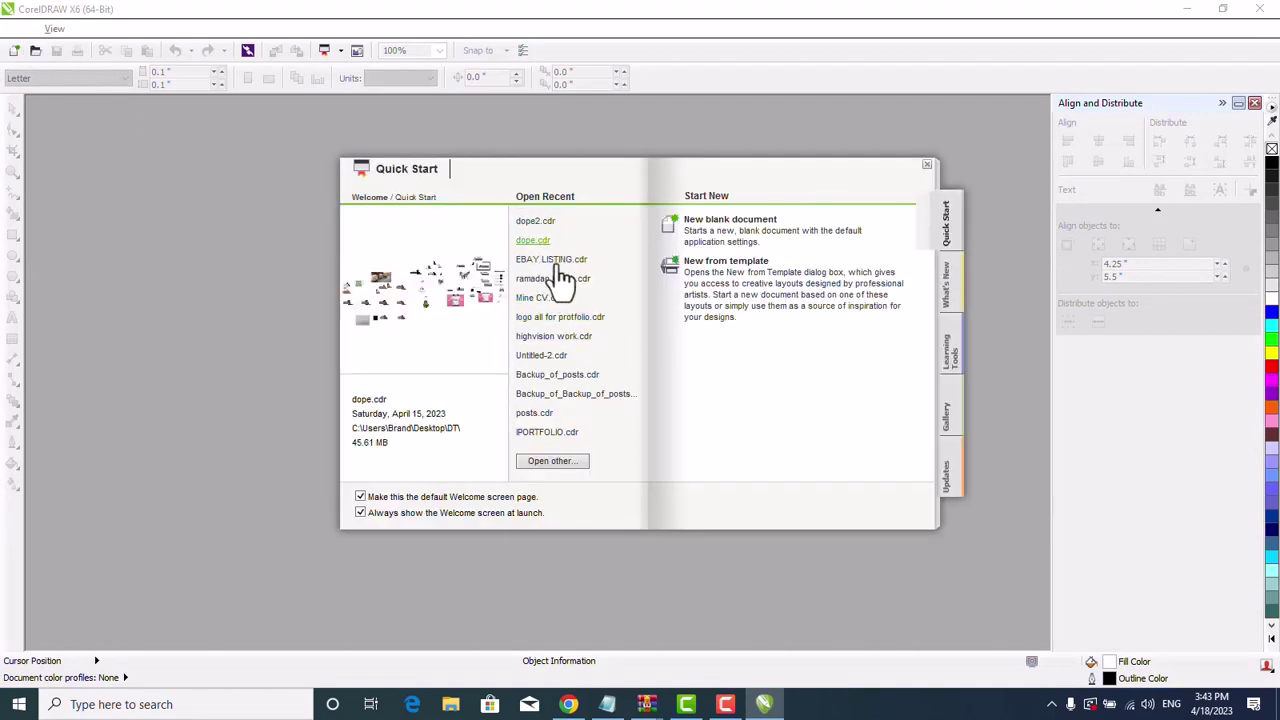
Step: Create a new blank Letter-size document with RGB as its primary colour mode
left_click(714, 229)
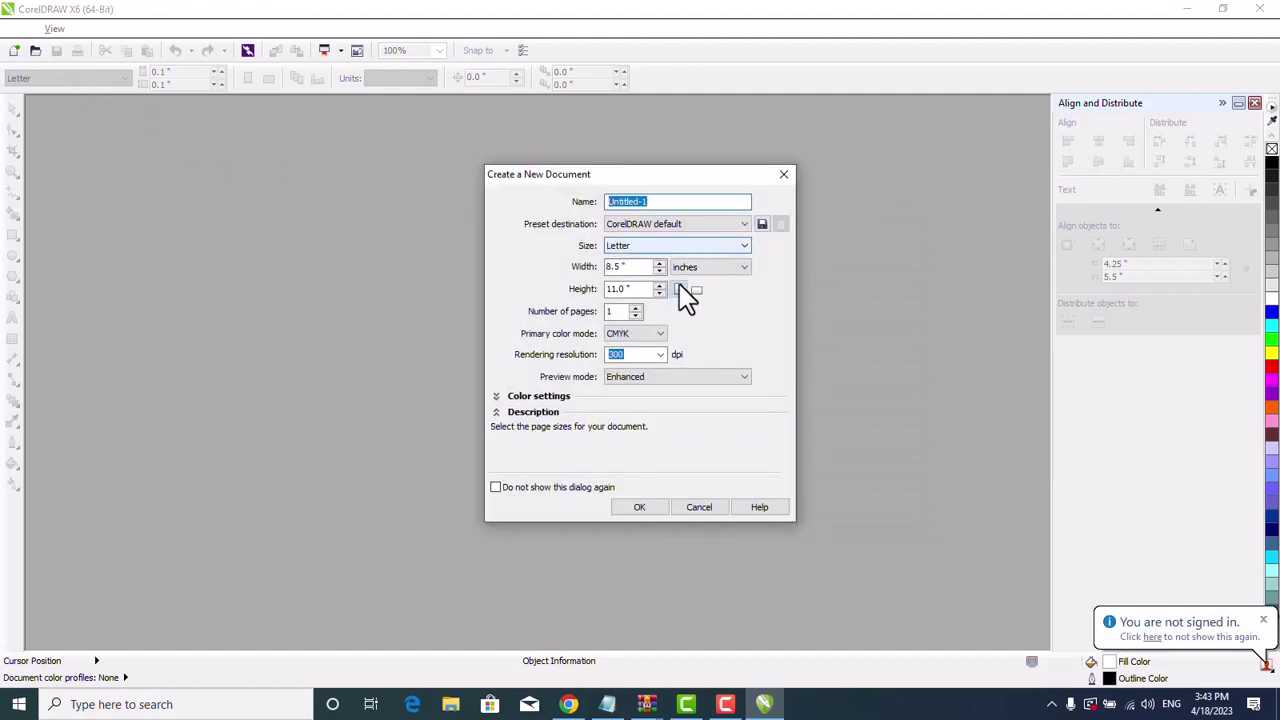
left_click(655, 333)
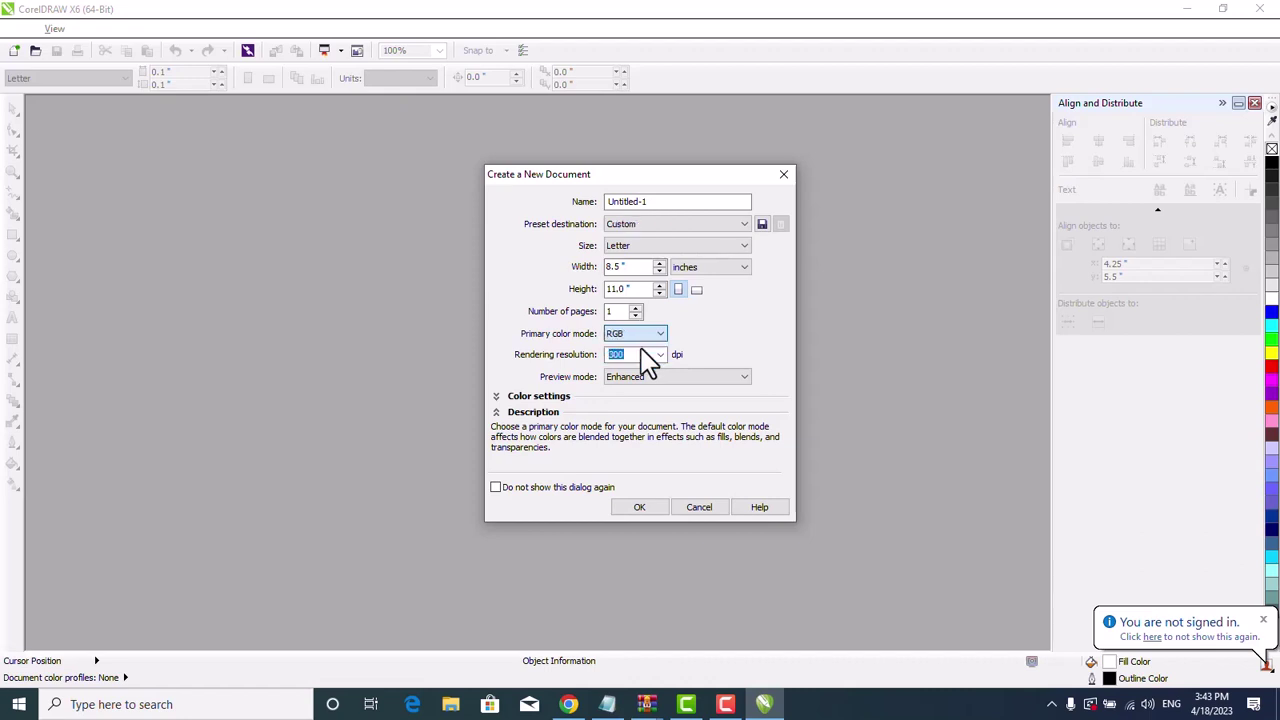
left_click(653, 509)
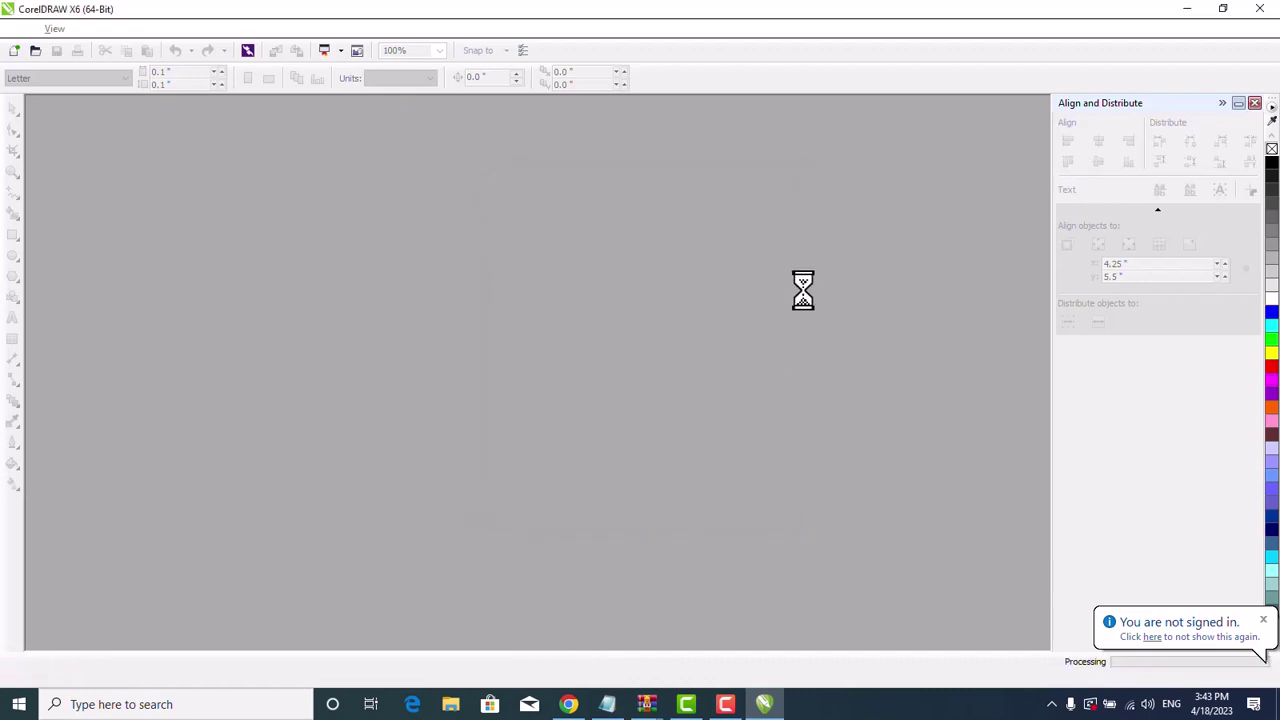